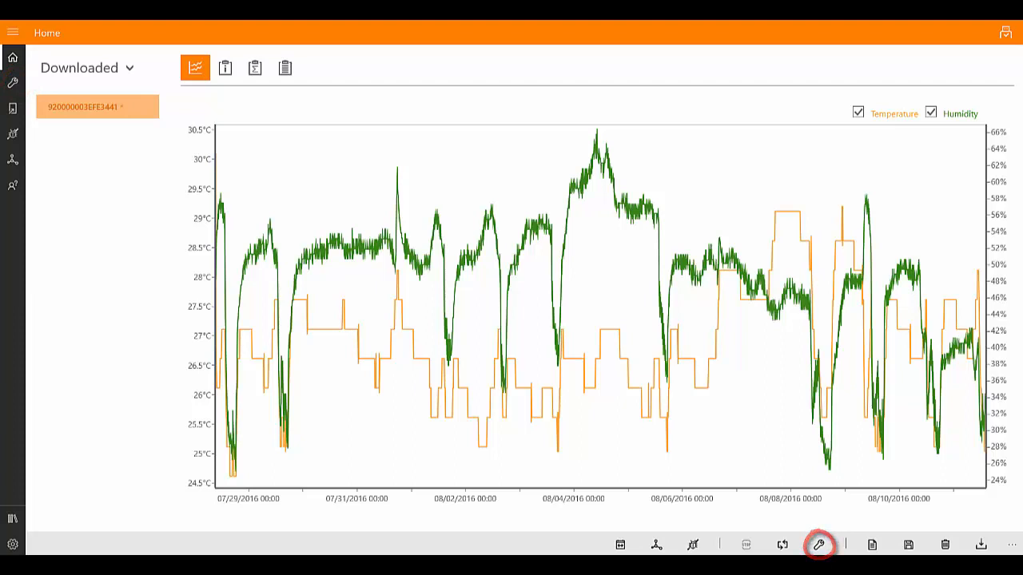
Start programming a DS1921G logger and look through its start, temperature and other settings before returning to the recording settings.
click(12, 83)
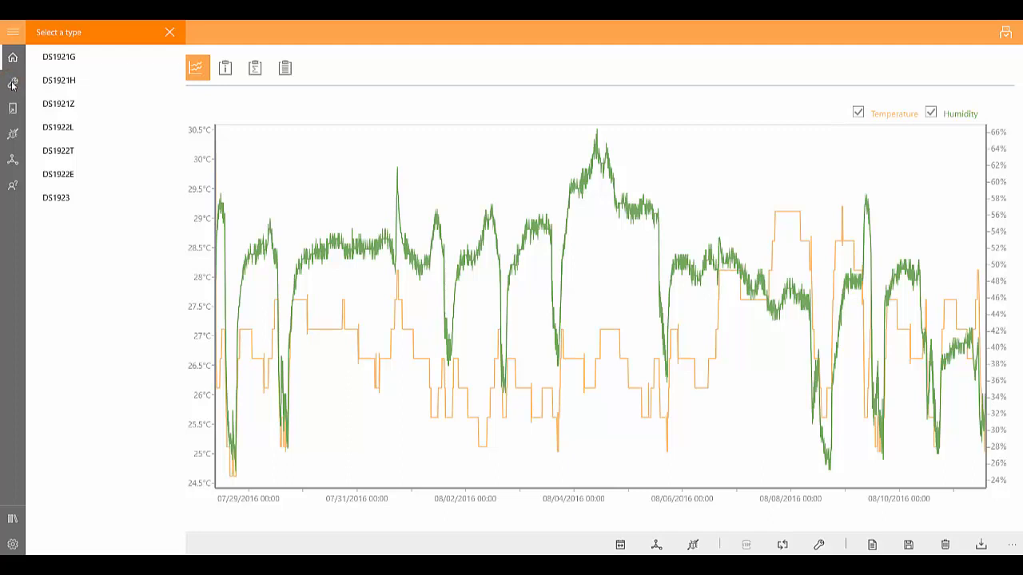
click(128, 63)
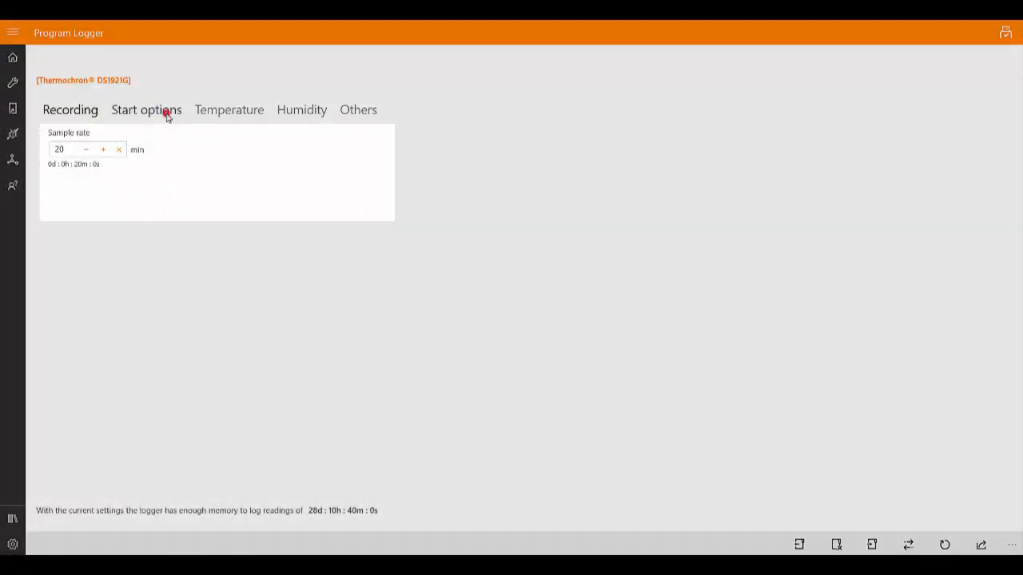
click(167, 112)
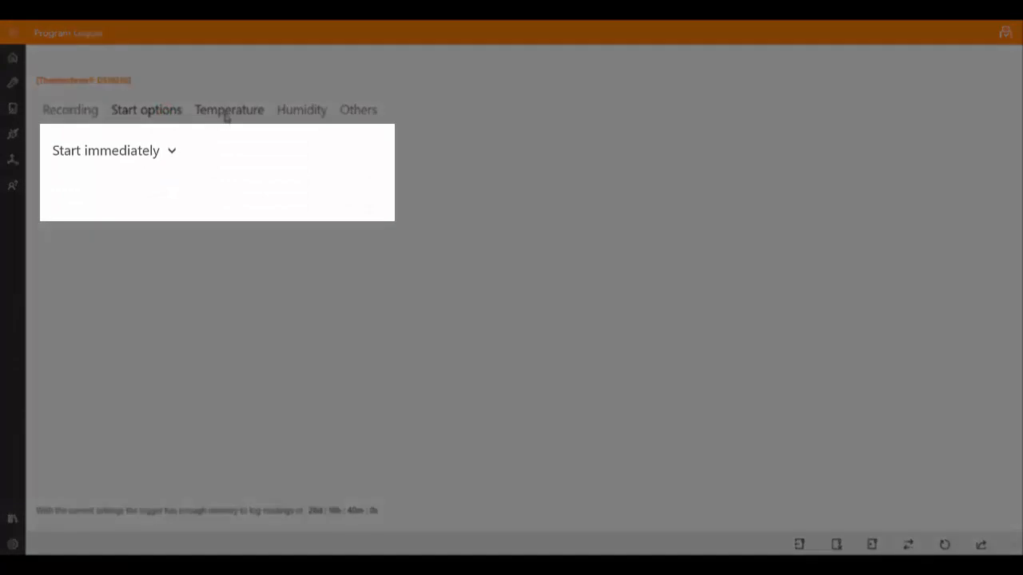
click(224, 112)
click(371, 115)
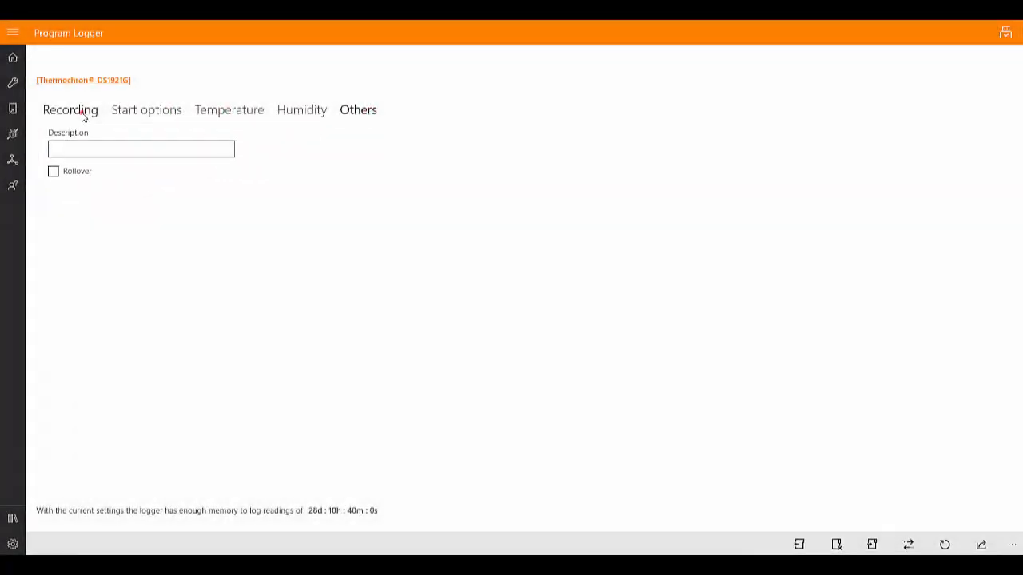
click(82, 113)
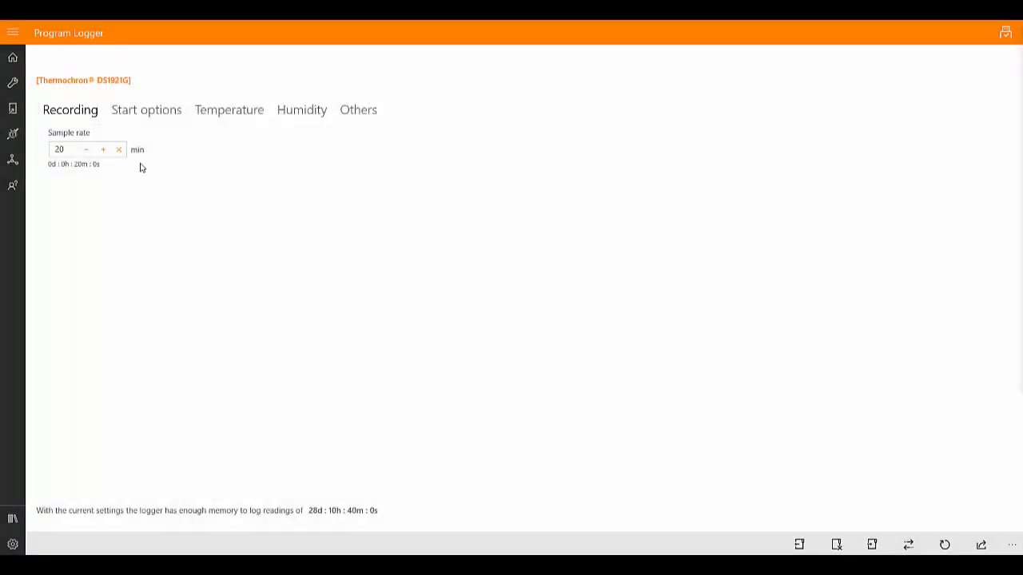
Raise the sample rate to 22 minutes, and bring it back down to 20 minutes.
click(103, 149)
click(104, 150)
click(85, 150)
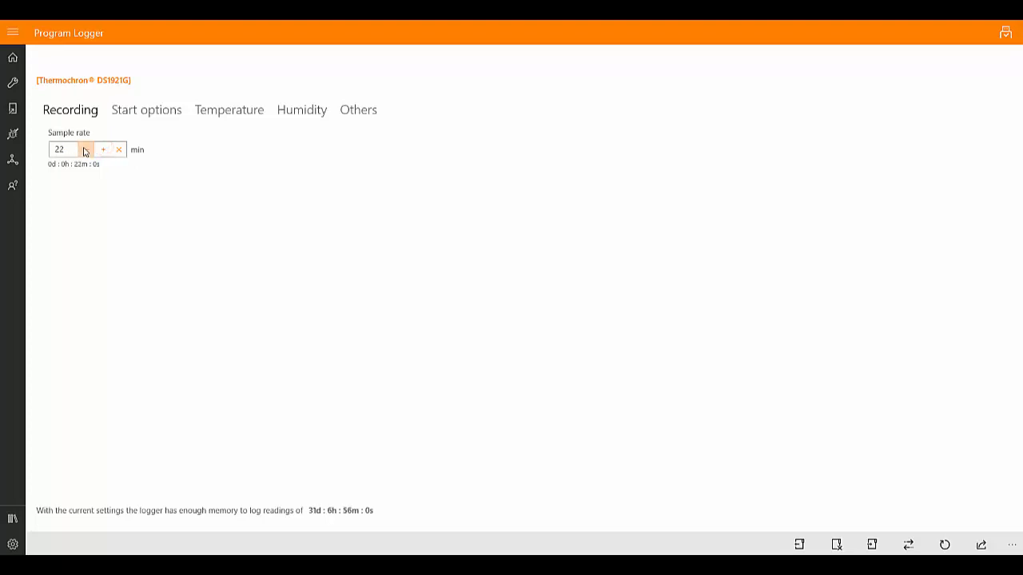
click(86, 149)
Set the logger's sample rate to 75 minutes.
double_click(72, 149)
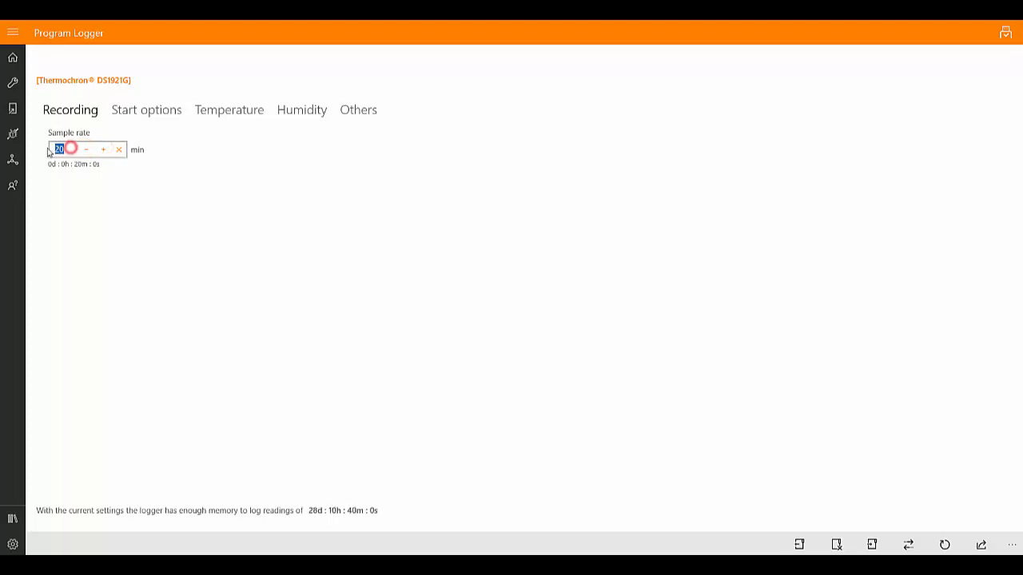
text(75)
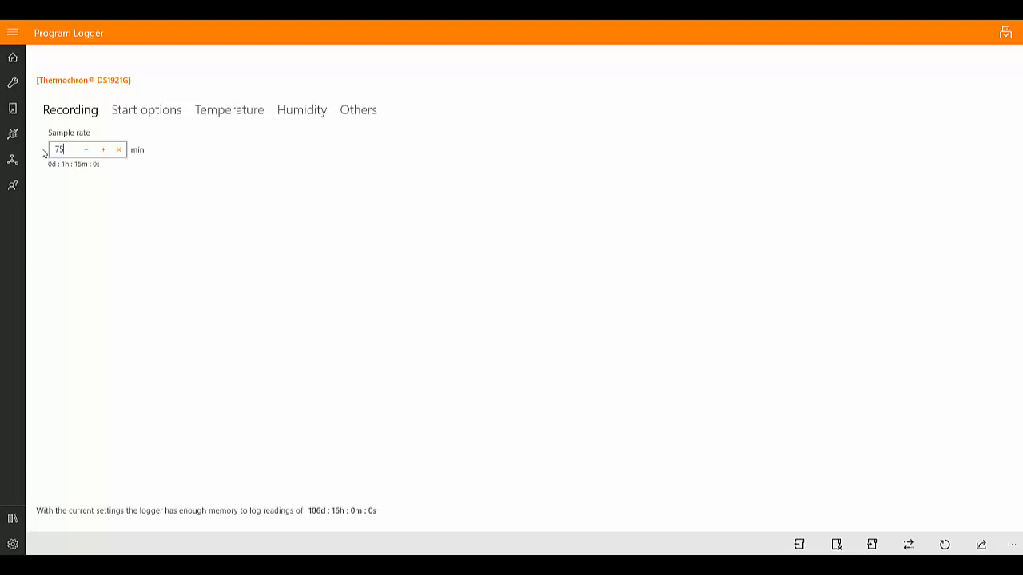
click(160, 203)
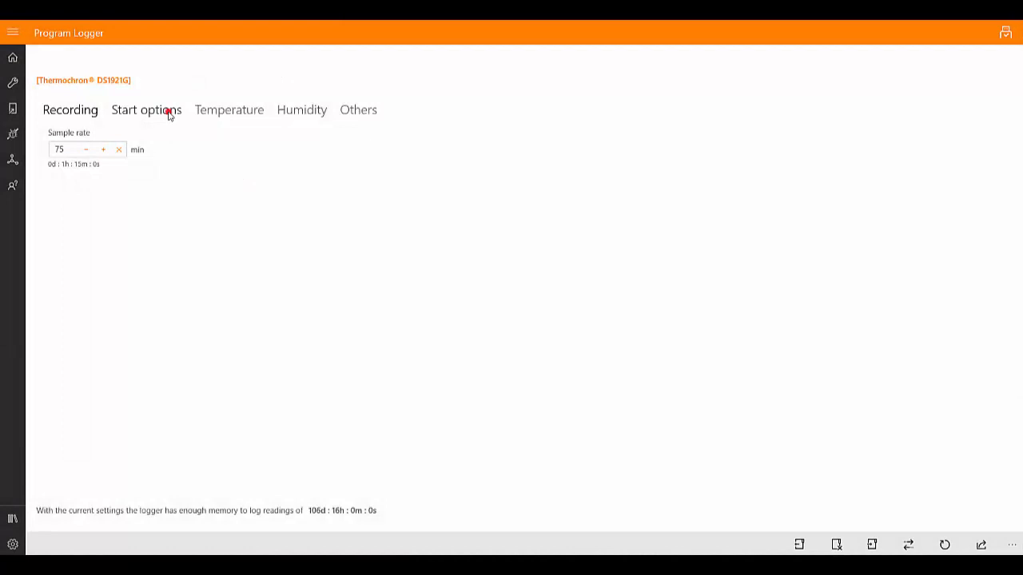
Set the logger's start option to Start after, with a delay of 2 minutes.
click(168, 114)
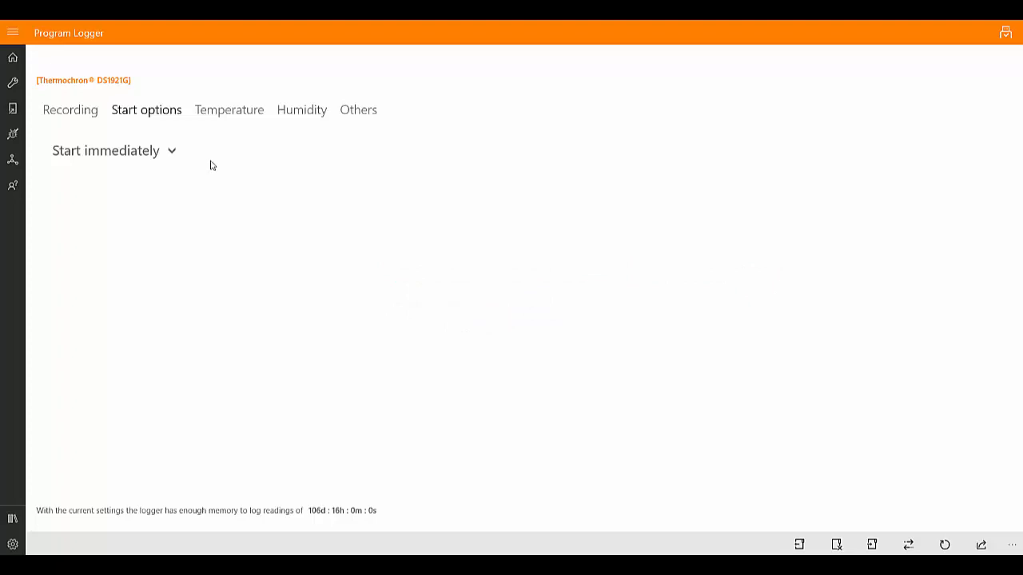
click(169, 151)
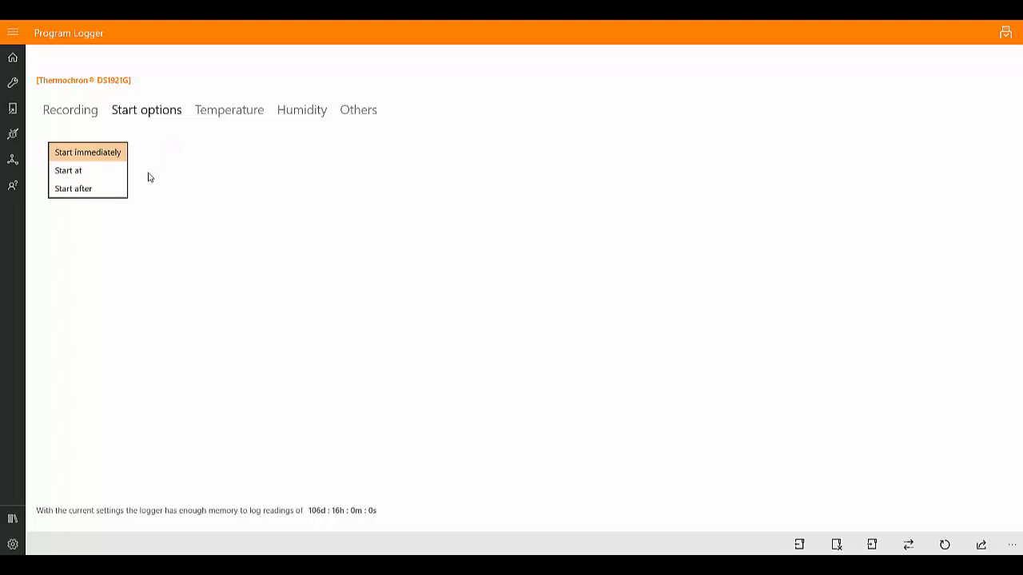
click(115, 190)
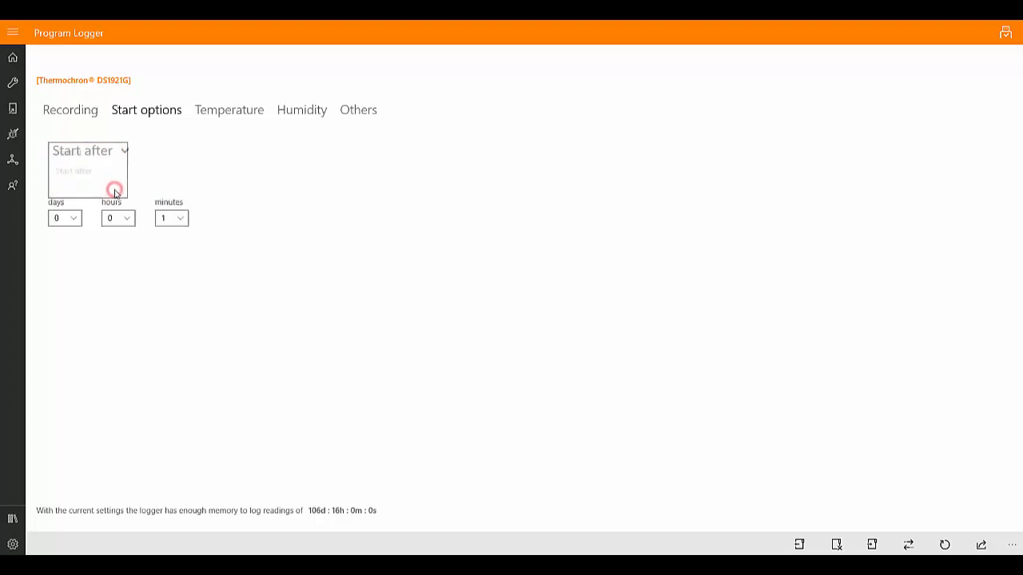
click(179, 219)
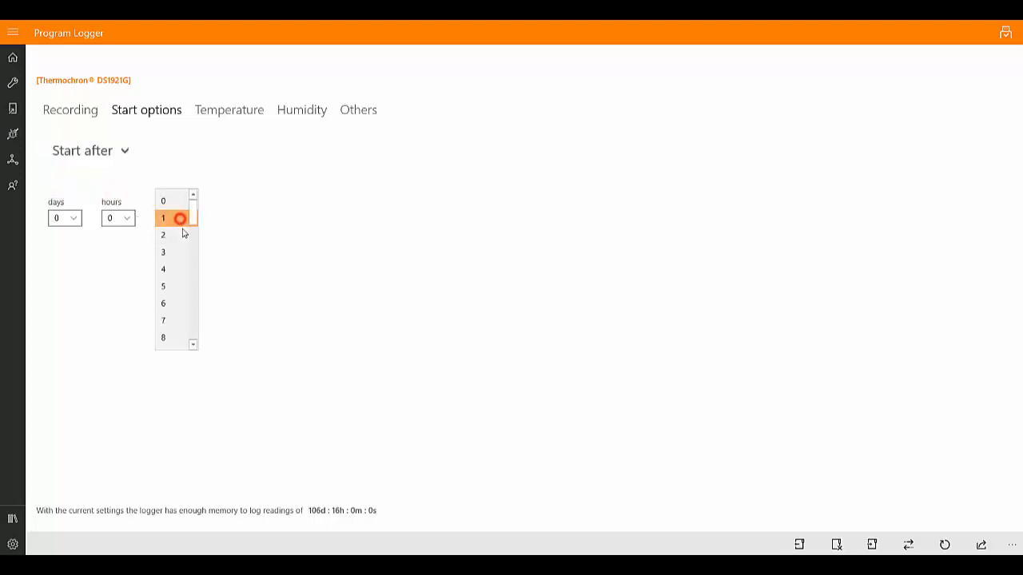
click(174, 234)
Switch the start option to Start at, choosing day 11 for the date and 16 for the hour.
click(121, 151)
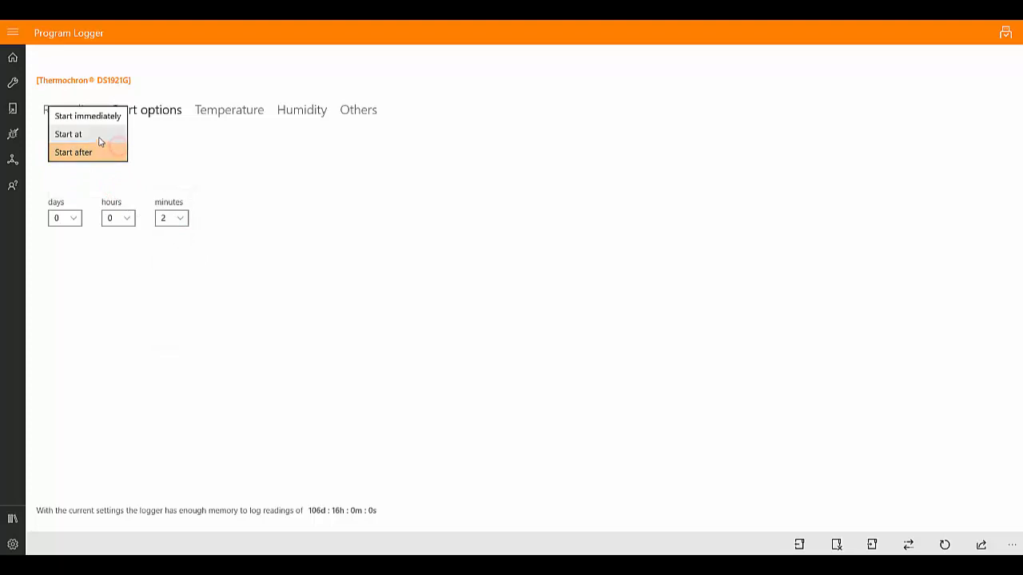
click(98, 139)
click(102, 219)
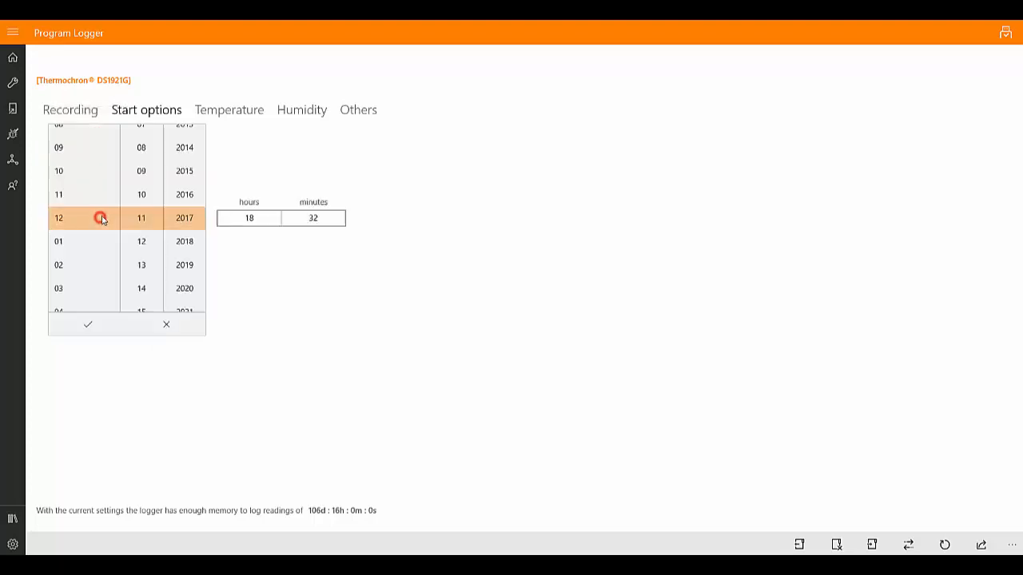
click(110, 190)
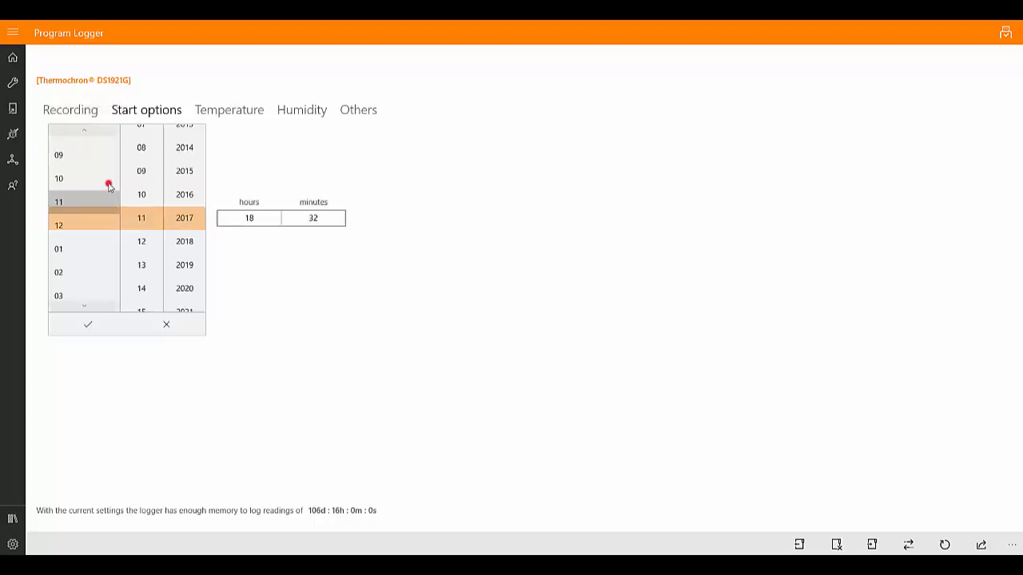
click(88, 328)
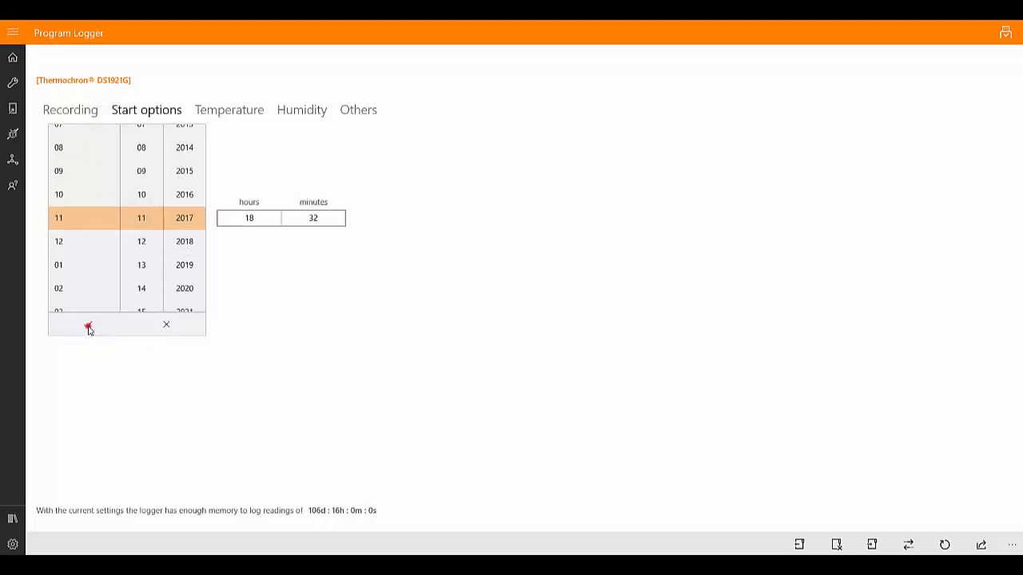
click(238, 212)
click(249, 219)
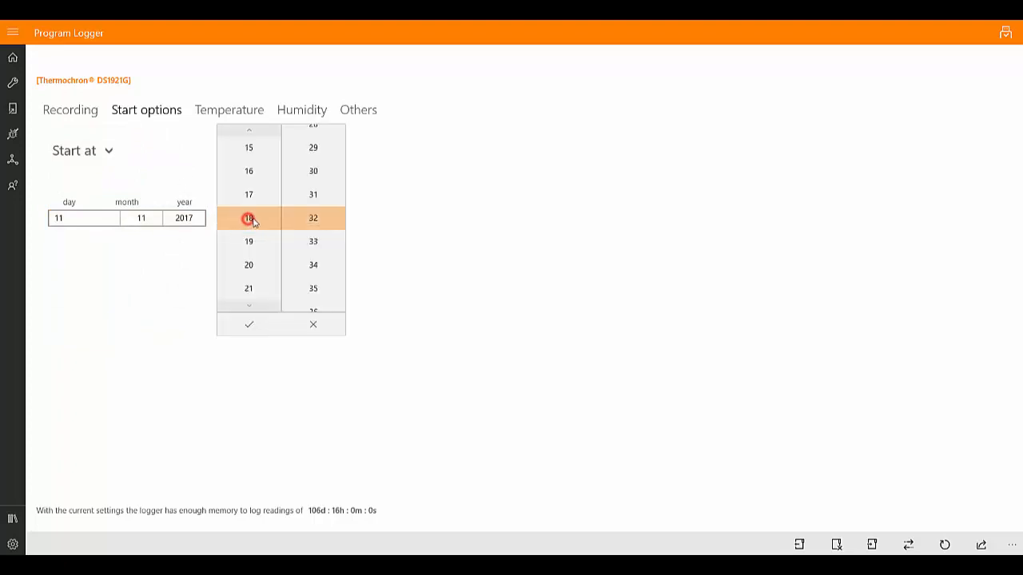
click(247, 171)
click(249, 326)
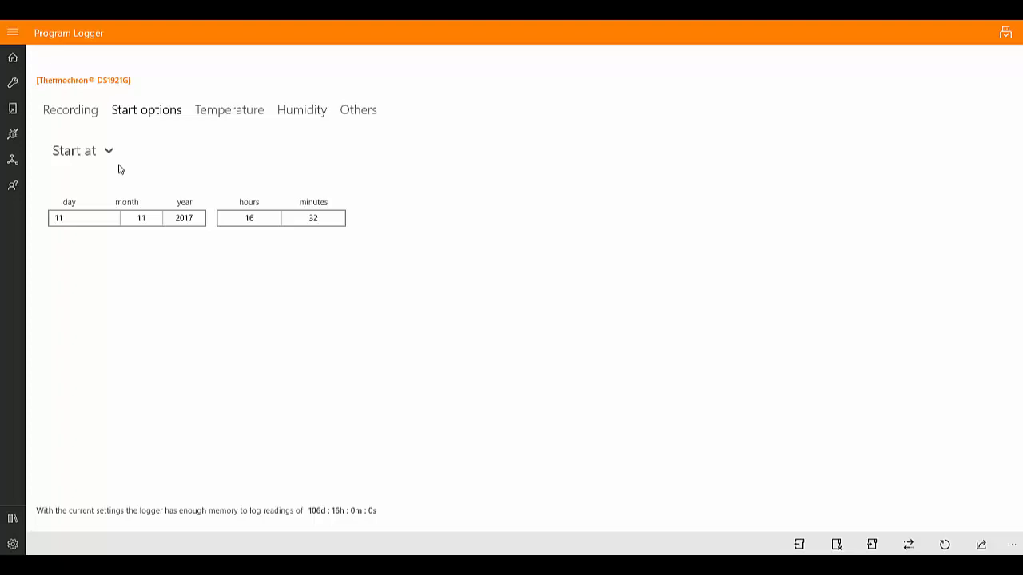
Set the logger's start option to Start after, with a delay of 10 minutes.
click(109, 151)
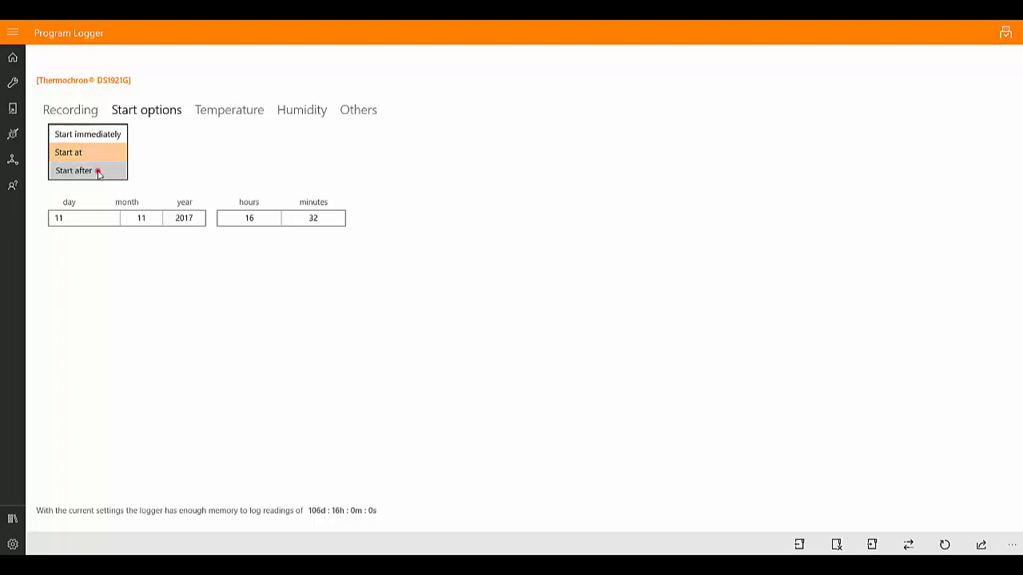
click(98, 170)
click(182, 220)
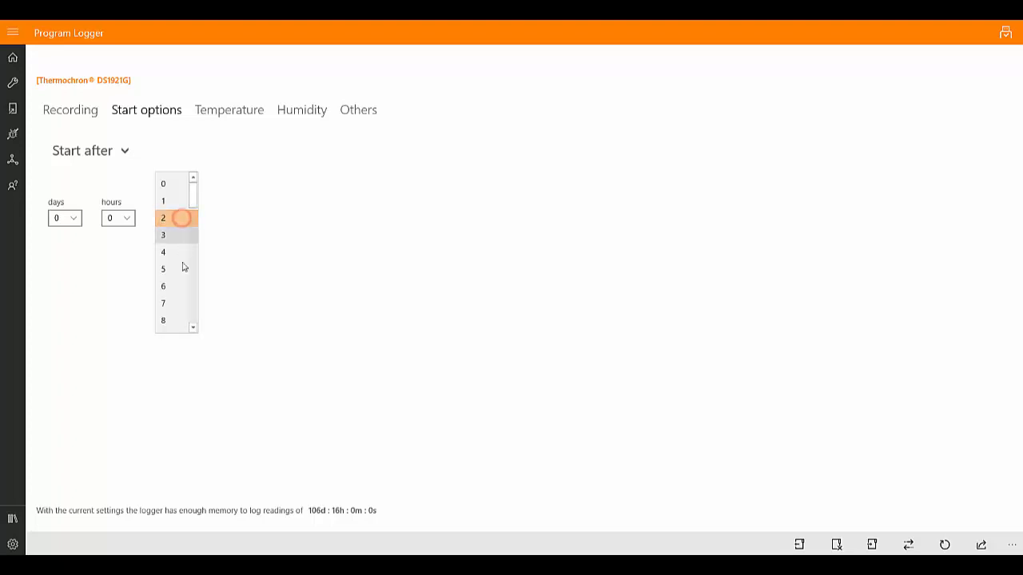
scroll(183, 280, down, 3)
click(179, 309)
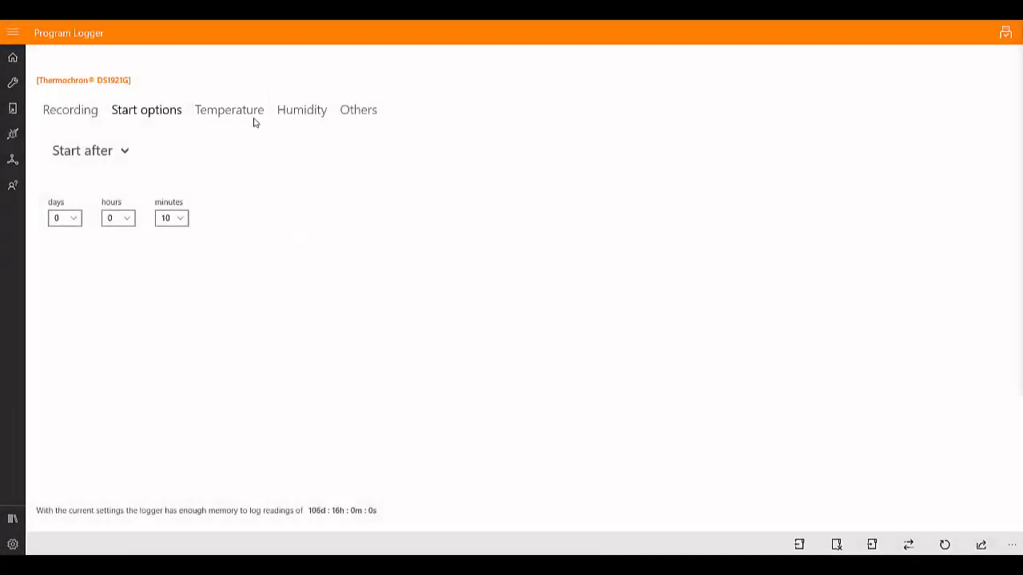
Set the temperature thresholds to -40 °C low and 85 °C high, and clear the low threshold.
click(254, 112)
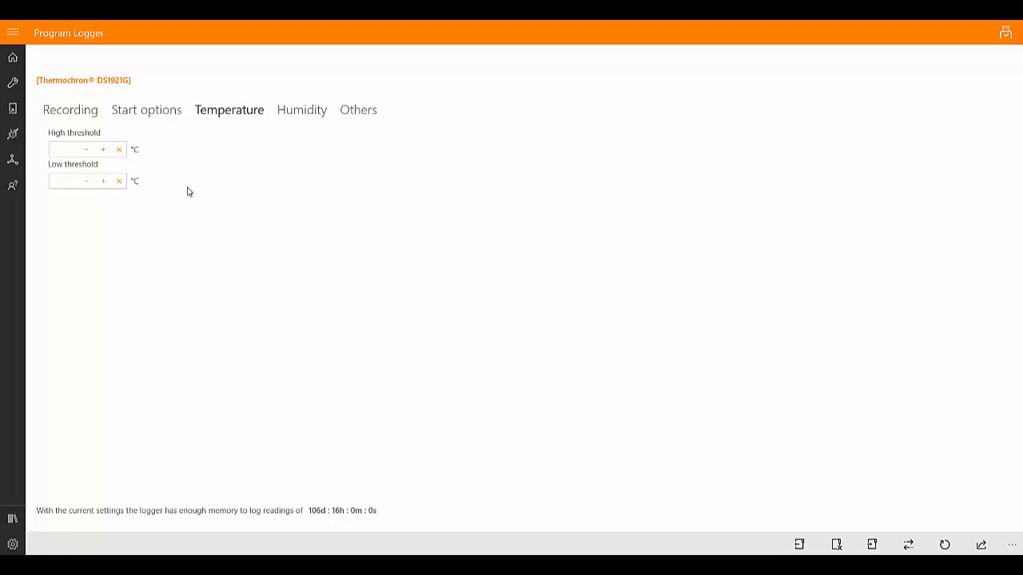
click(86, 182)
click(86, 182)
click(103, 151)
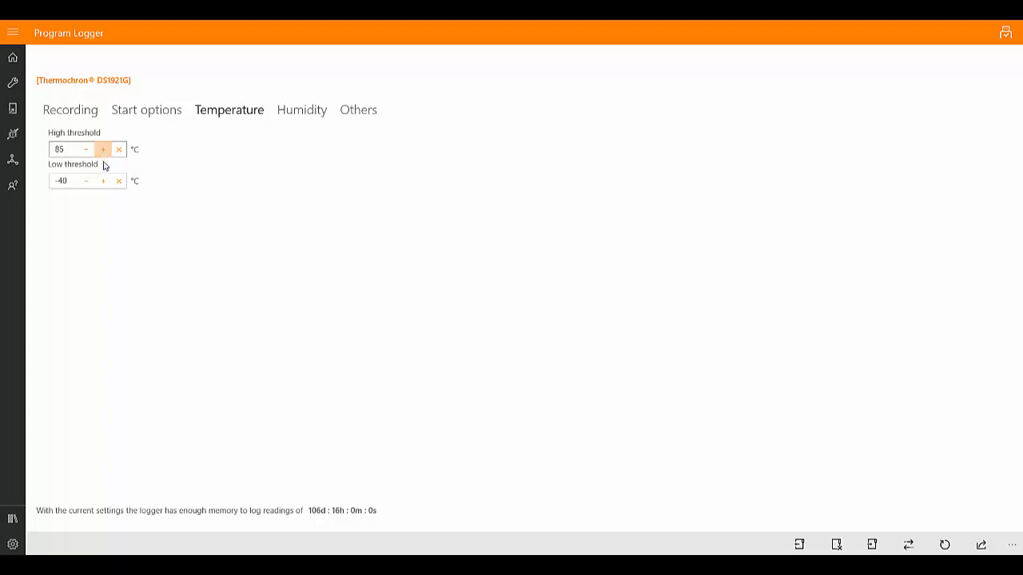
click(119, 182)
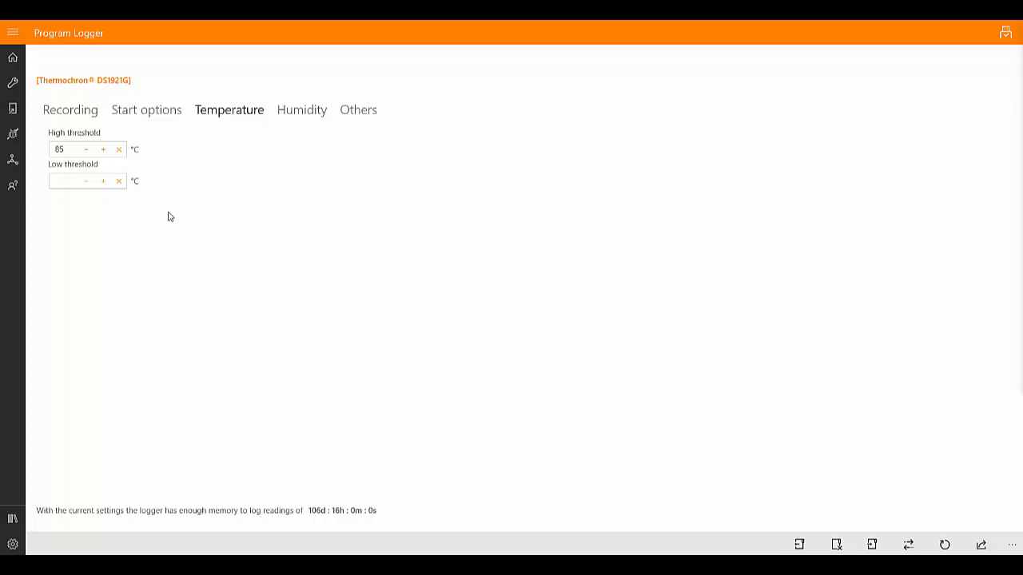
Set the low temperature threshold to 0 °C and the high threshold to 5 °C.
click(64, 180)
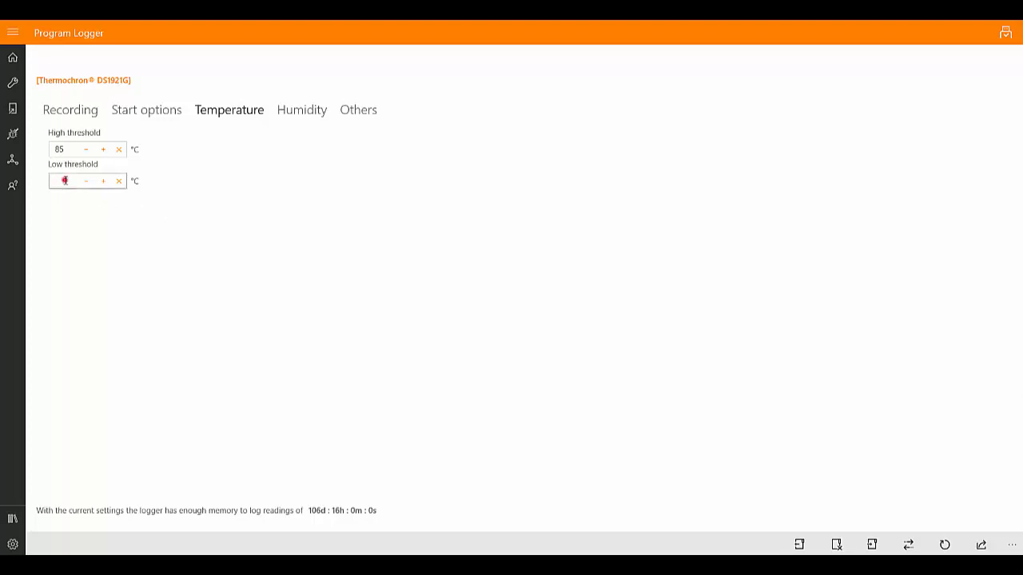
text(0)
click(64, 149)
double_click(64, 149)
text(5)
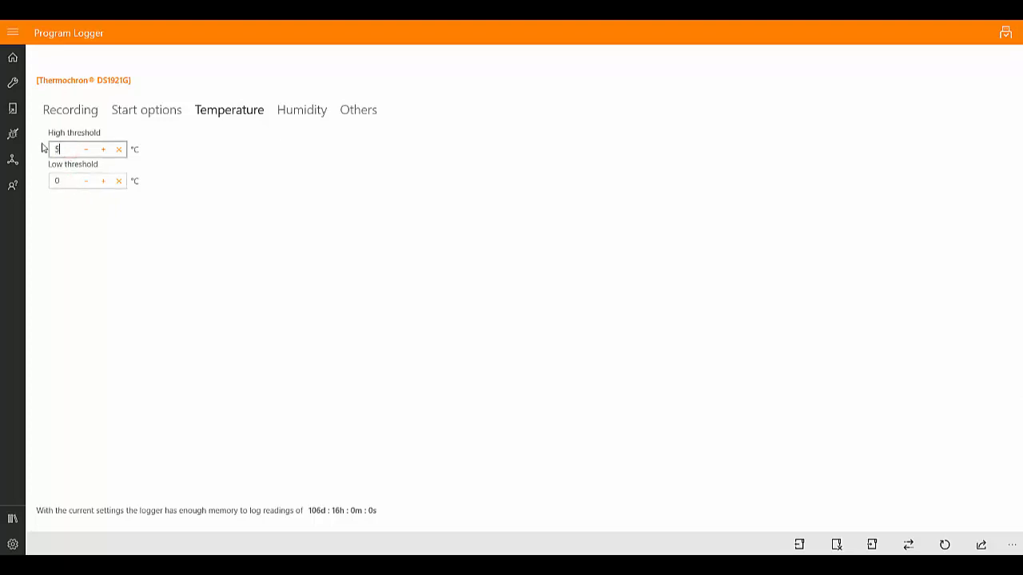
click(211, 210)
Check the humidity settings and enter "Fridge 1" as the logger's description.
click(294, 115)
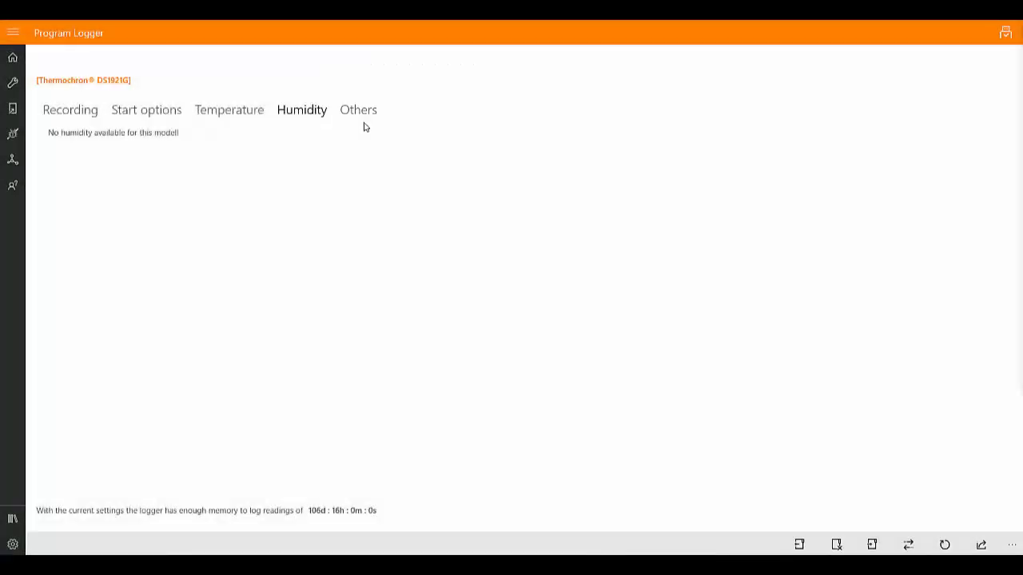
click(367, 113)
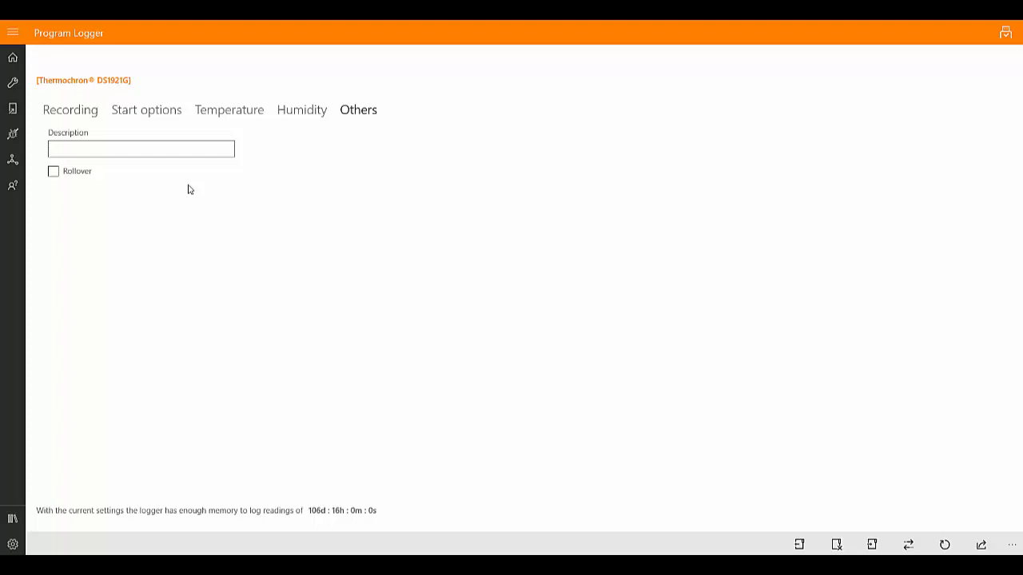
click(188, 148)
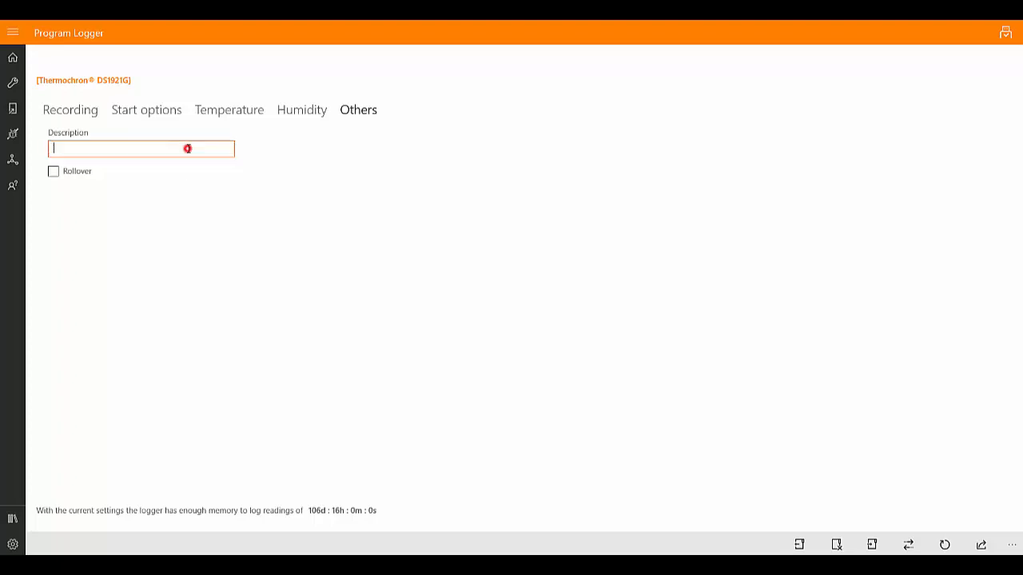
text(Fridge 1)
click(194, 221)
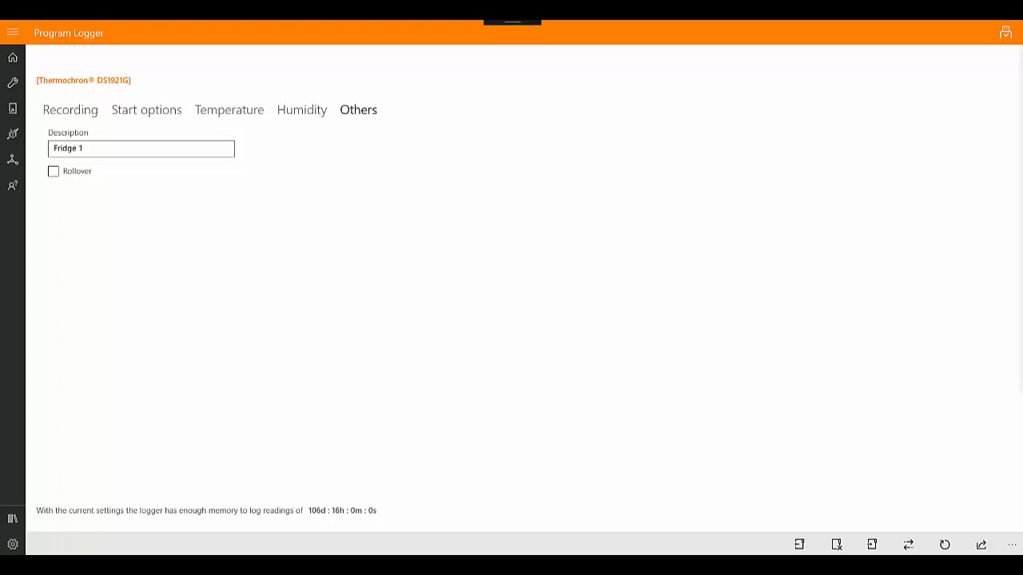
Program the logger with the chosen settings, accepting that all its log data is erased.
click(981, 544)
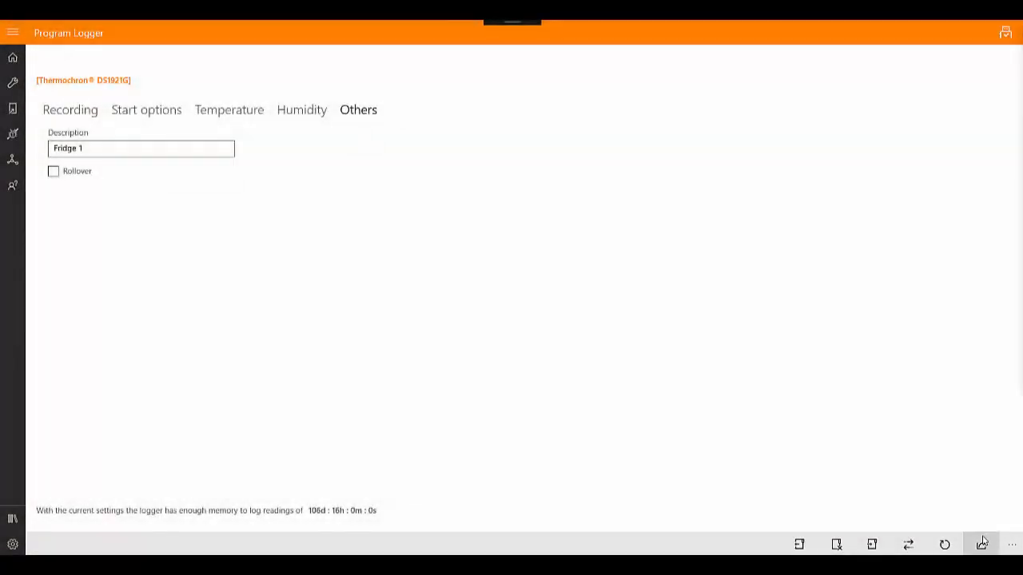
click(982, 544)
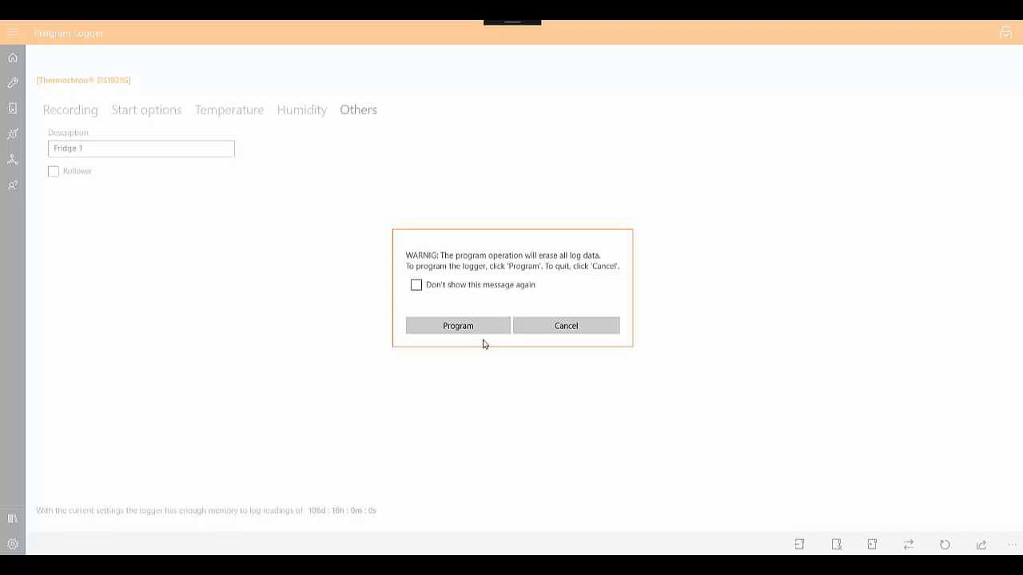
click(487, 331)
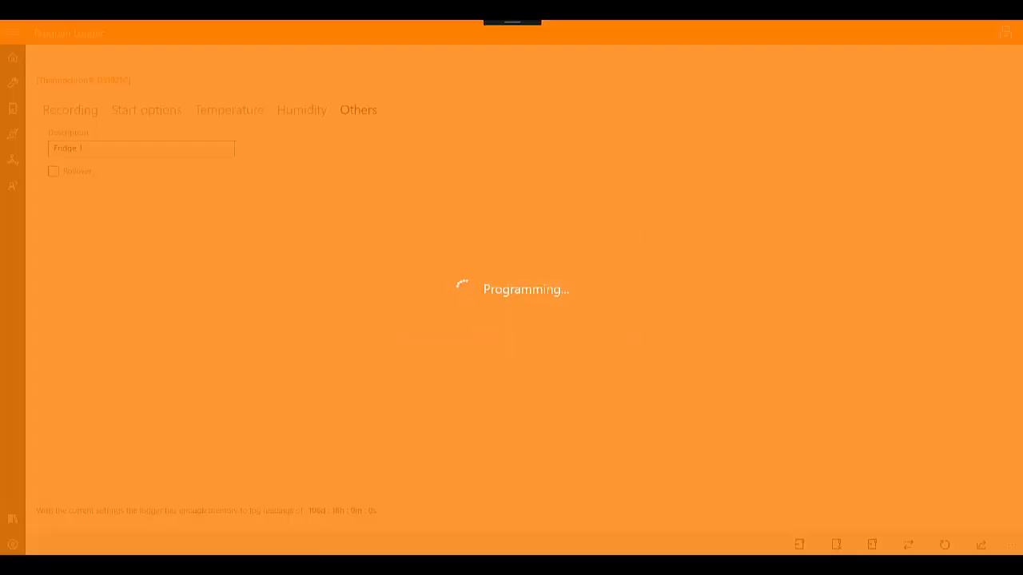